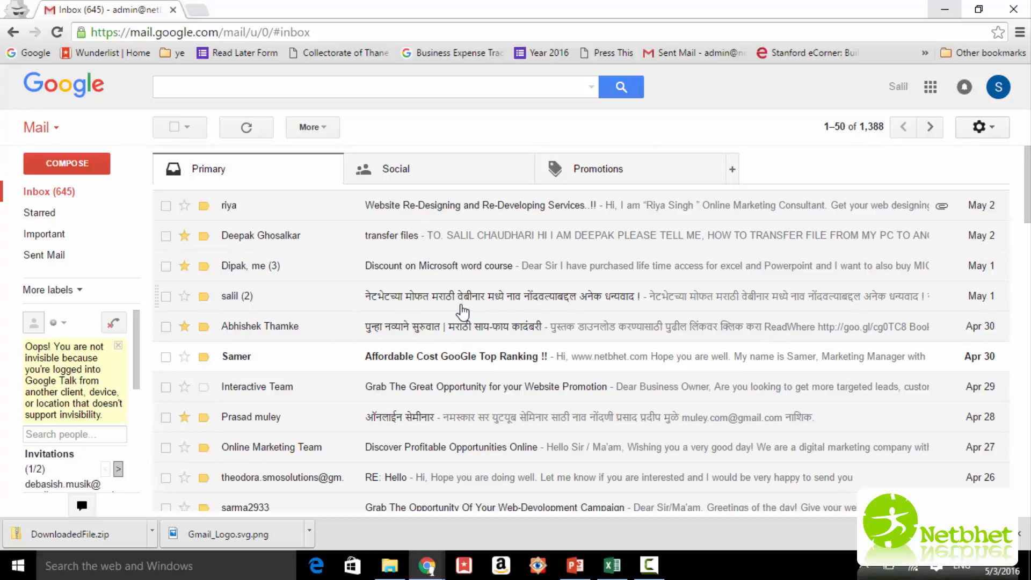
Create a new label named "Webinar", not nested, and apply it to the May 1 conversation about the free Marathi webinar.
click(166, 296)
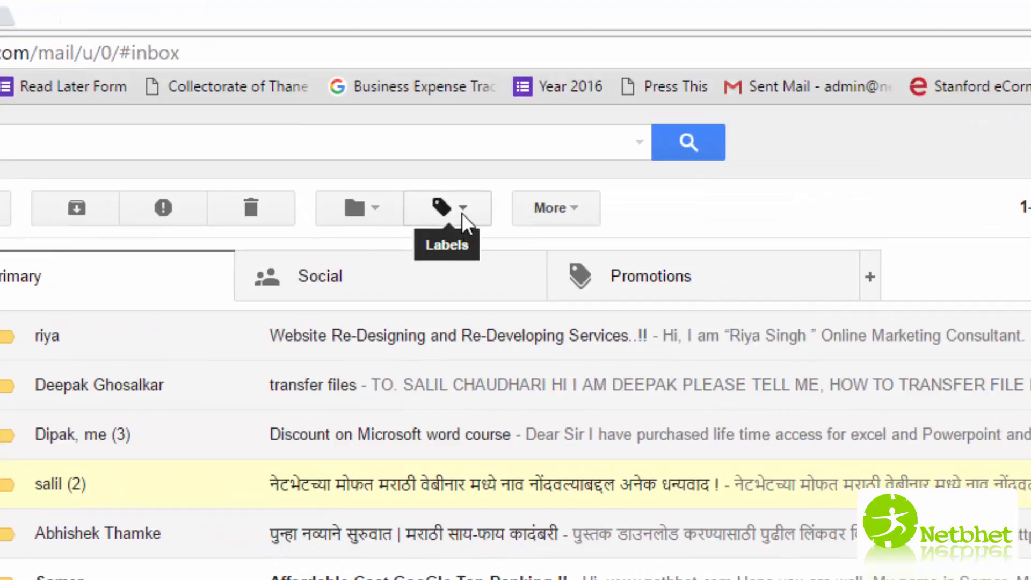
click(462, 213)
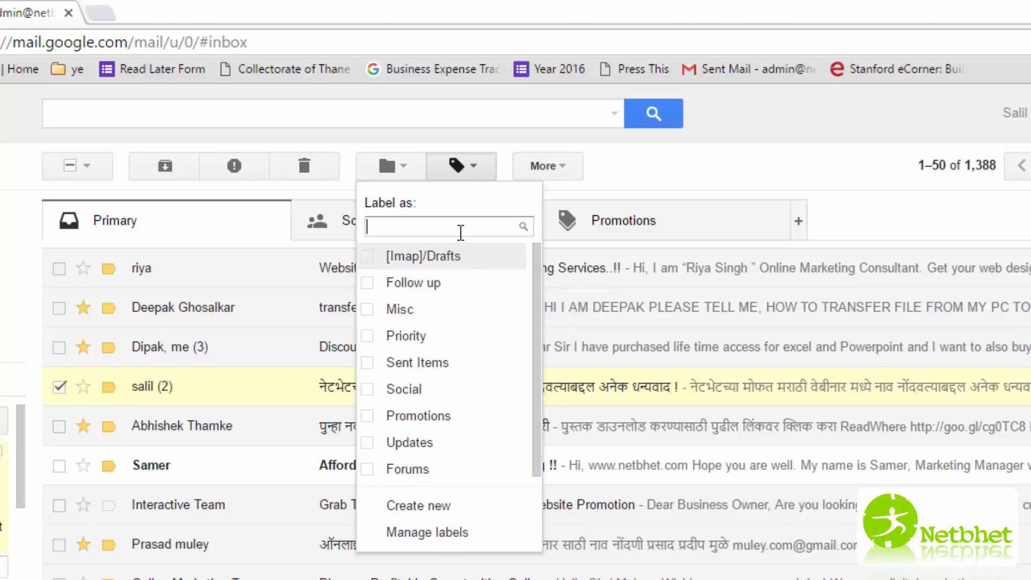
text(Webinar)
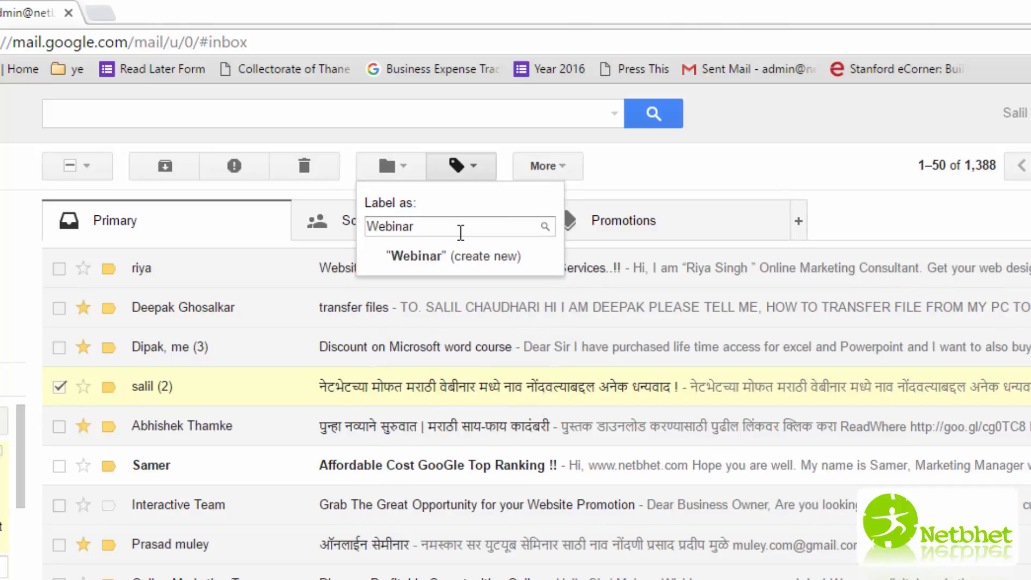
click(472, 267)
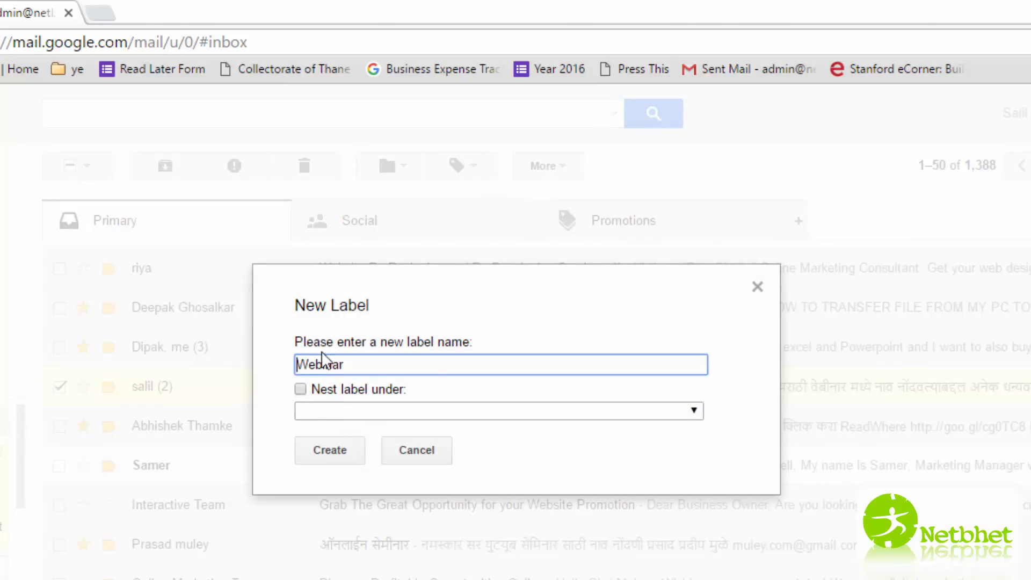
click(445, 412)
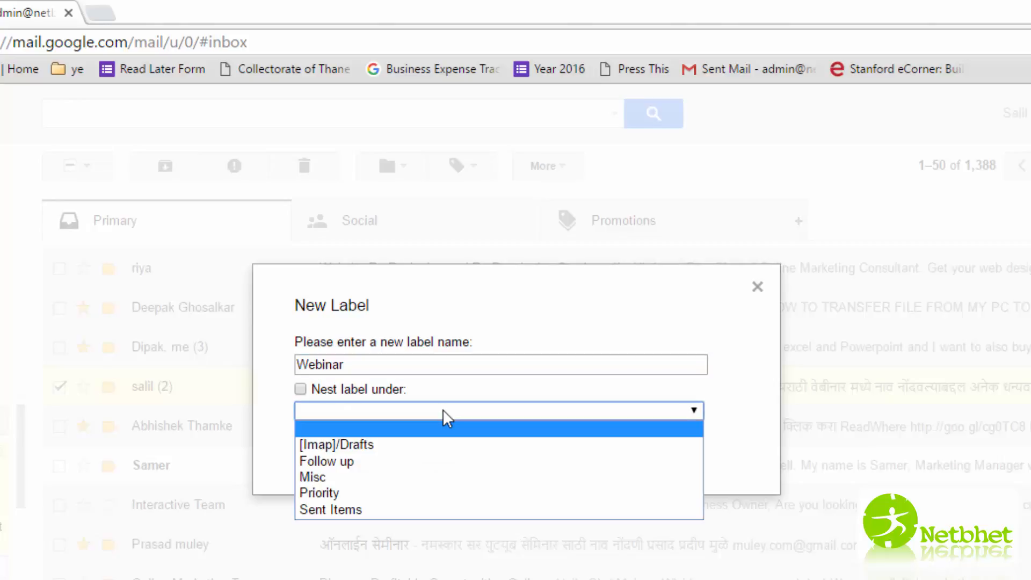
click(443, 410)
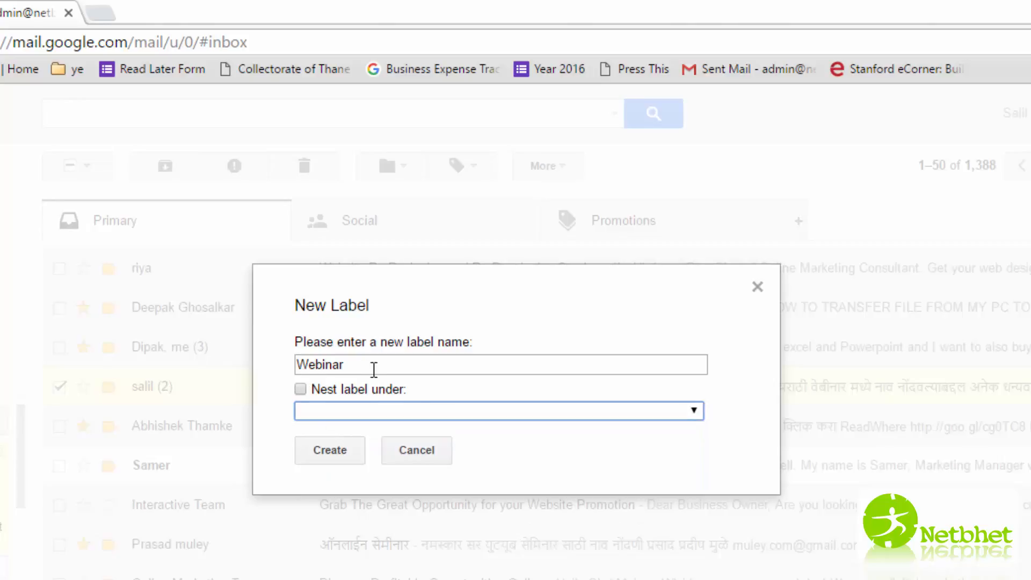
click(333, 452)
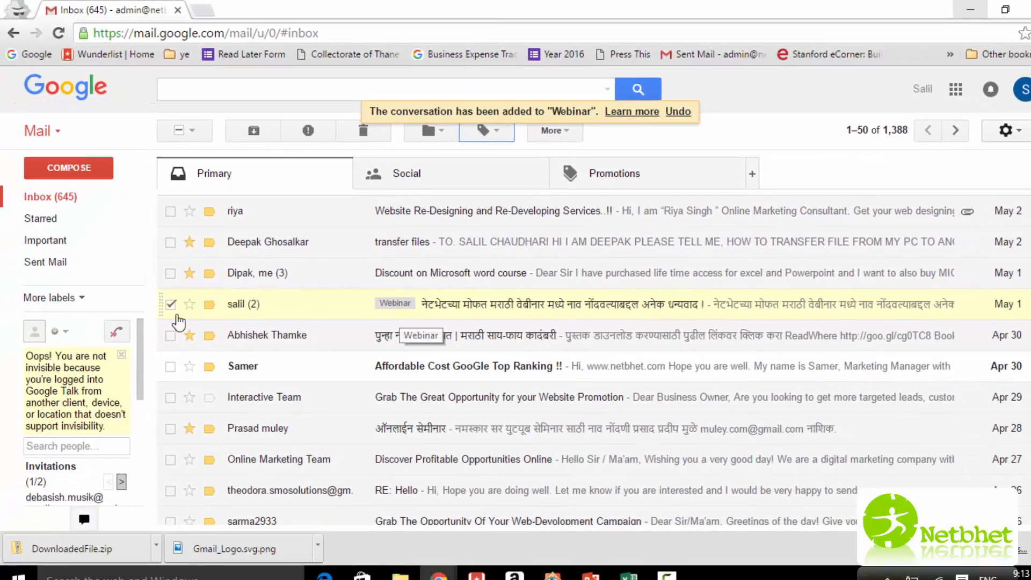
Expand the full label list and set the Webinar label's color to dark green.
click(63, 311)
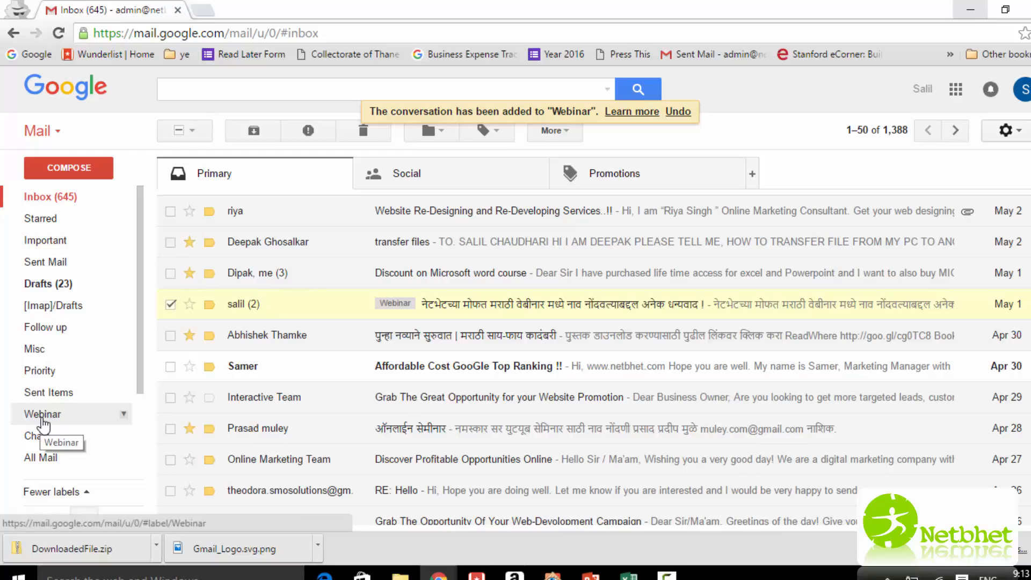
click(123, 416)
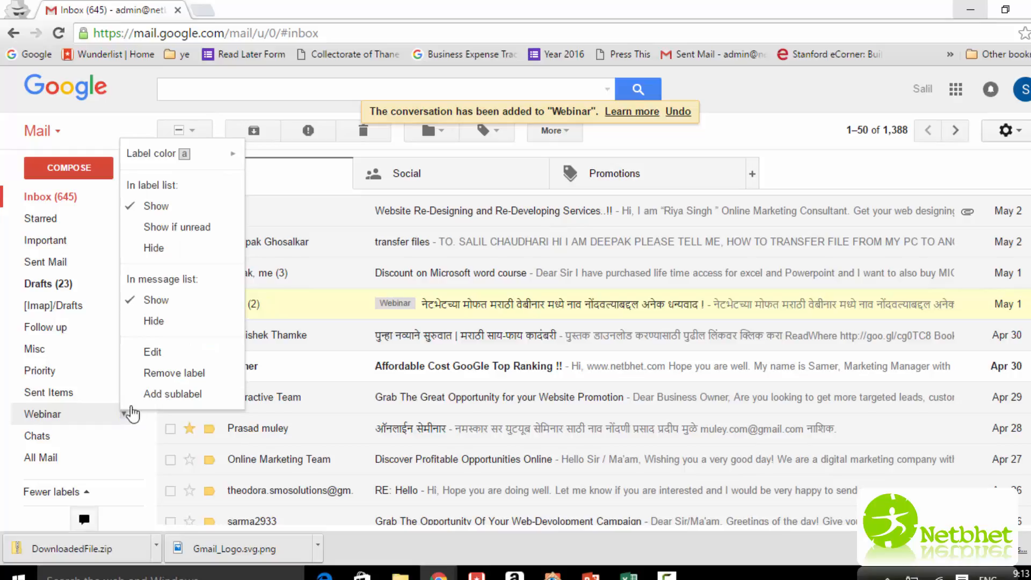
mouse_move(188, 160)
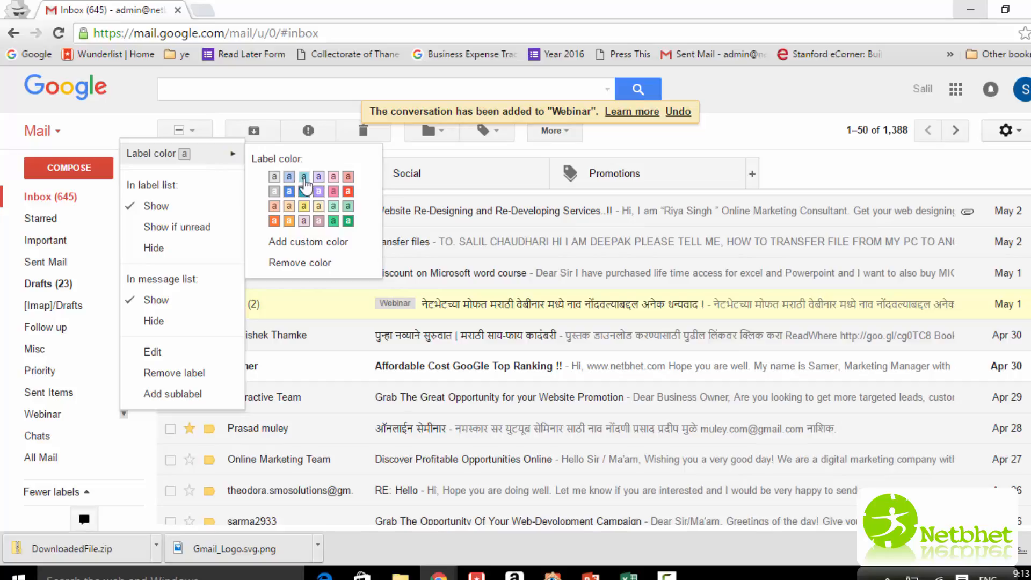
click(348, 222)
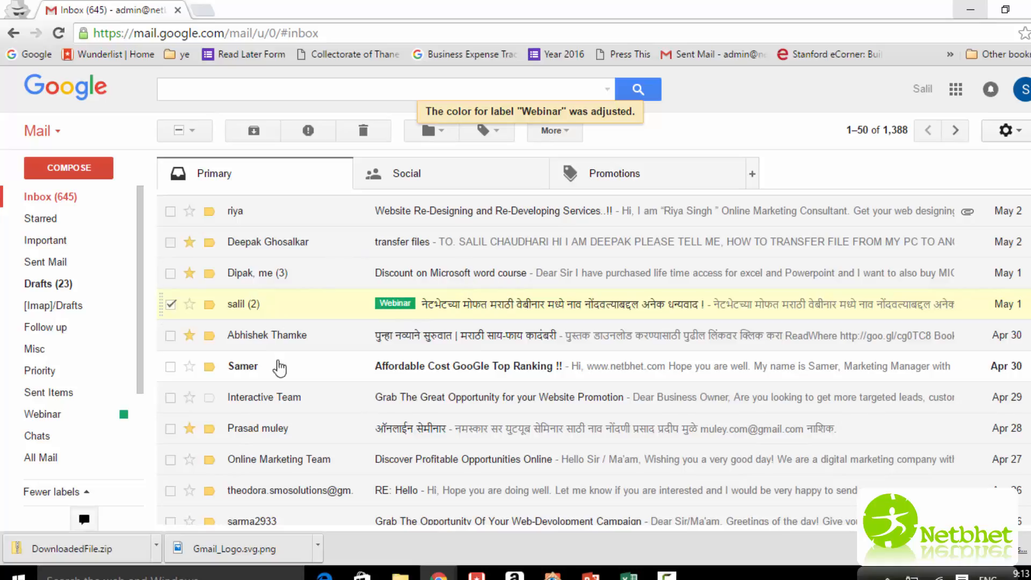
Add the Webinar label to the Apr 28 message "ऑनलाईन सेमीनार", keeping the May 1 webinar conversation selected too.
scroll(426, 391, down, 1)
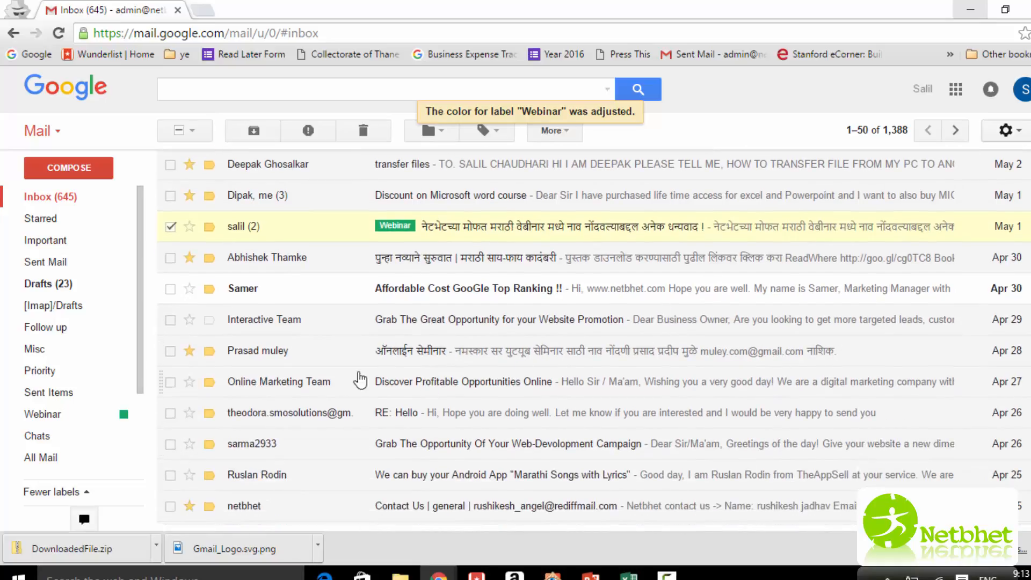
click(171, 352)
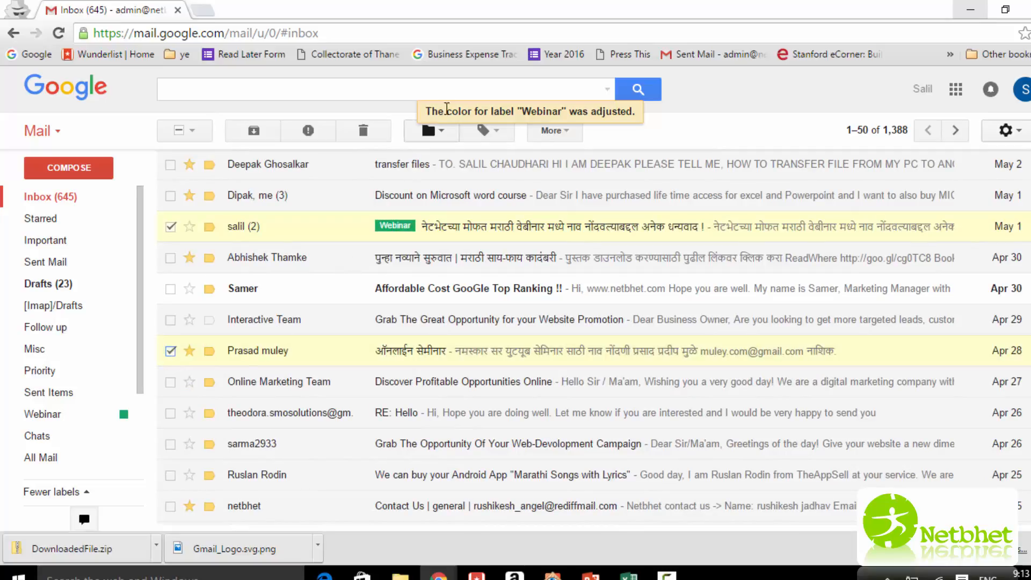
click(483, 130)
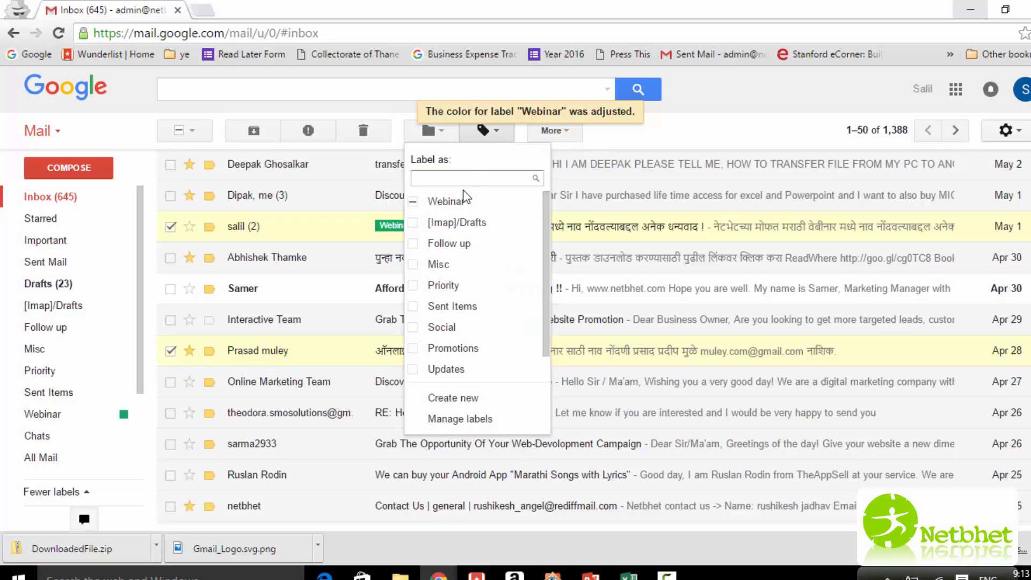
click(450, 207)
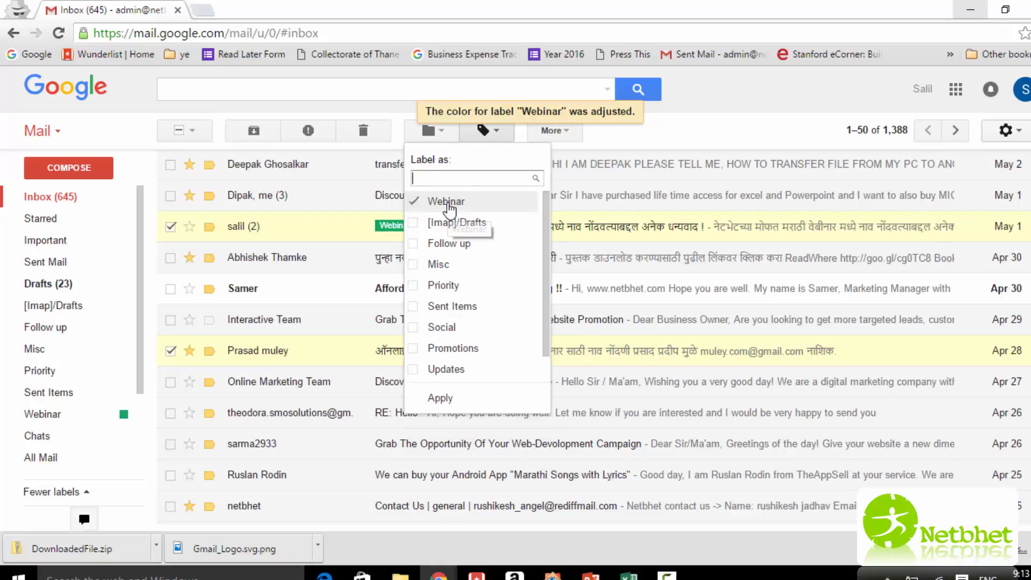
click(444, 399)
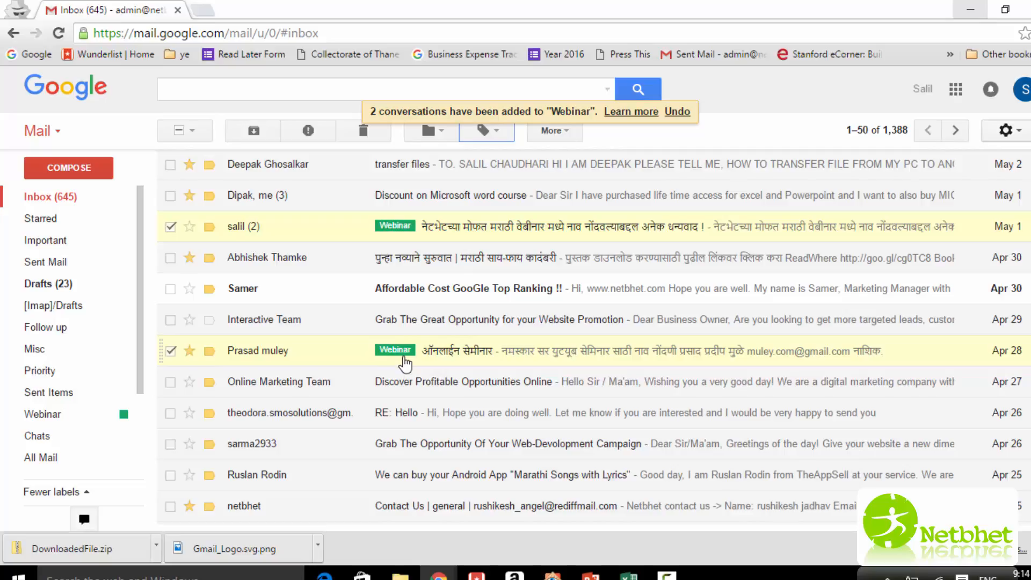
Deselect the May 1 conversation and create a "Customer Email" label for the still selected Apr 28 "ऑनलाईन सेमीनार" message.
click(171, 226)
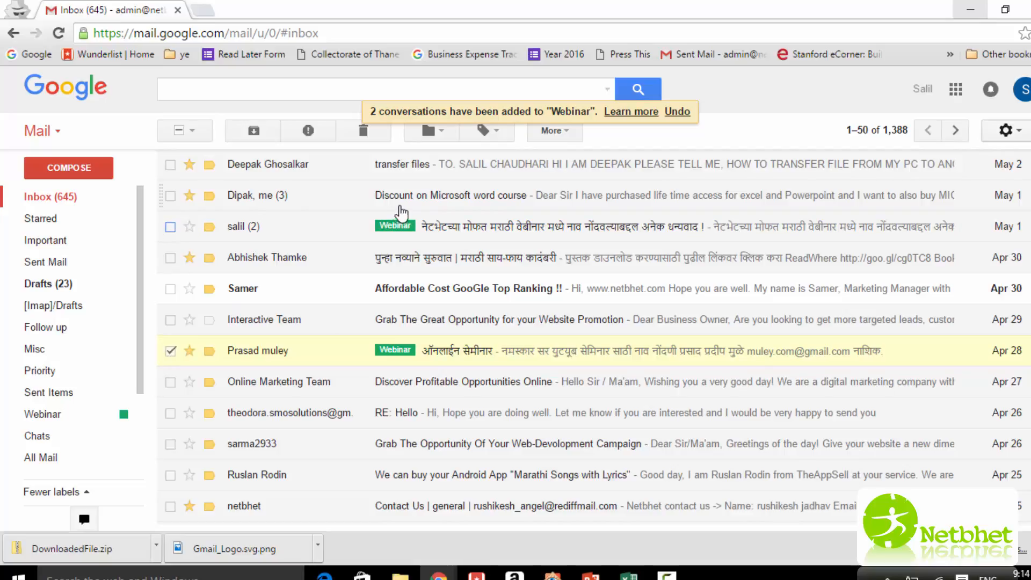
click(495, 131)
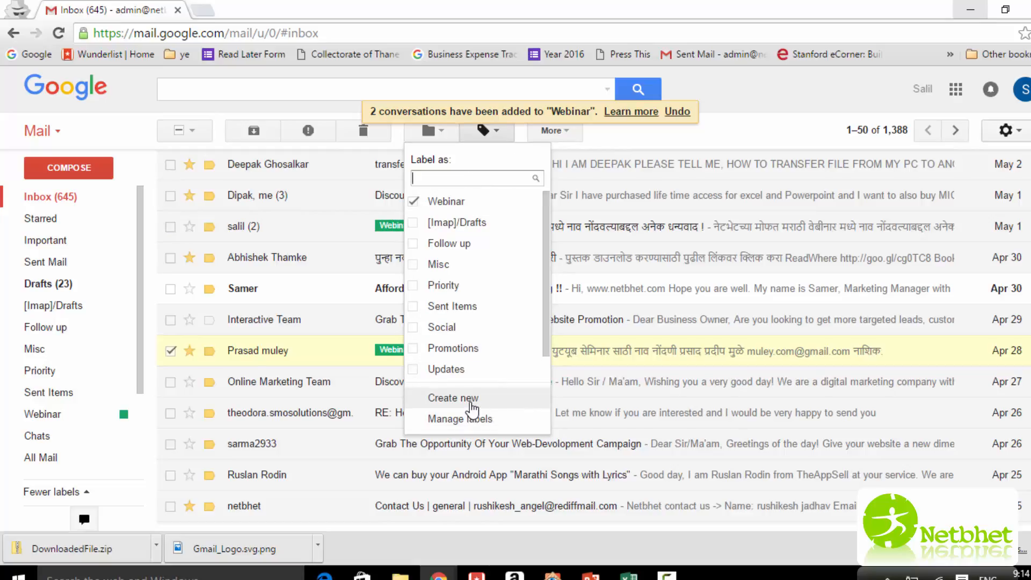
click(472, 400)
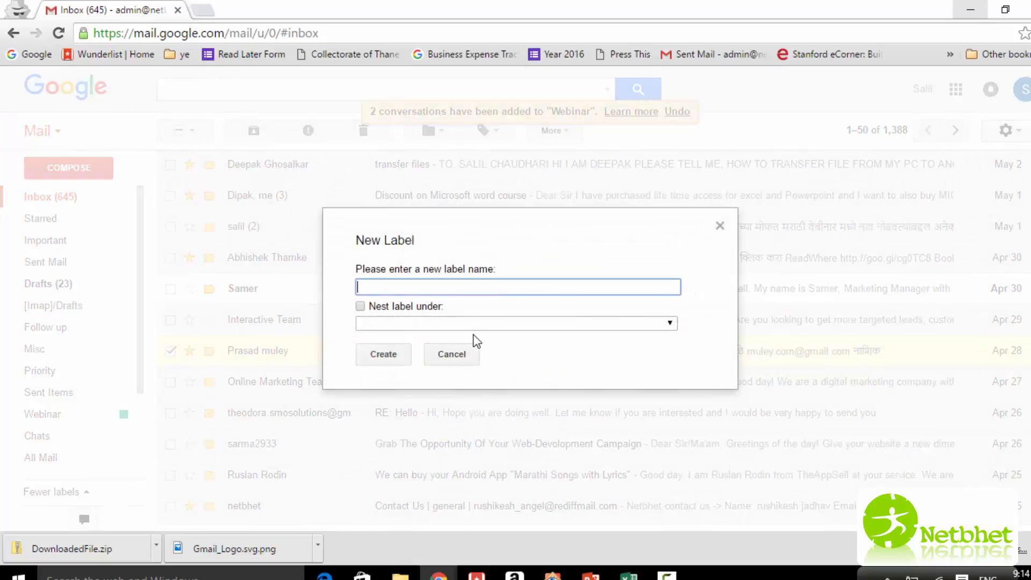
text(Customer Email)
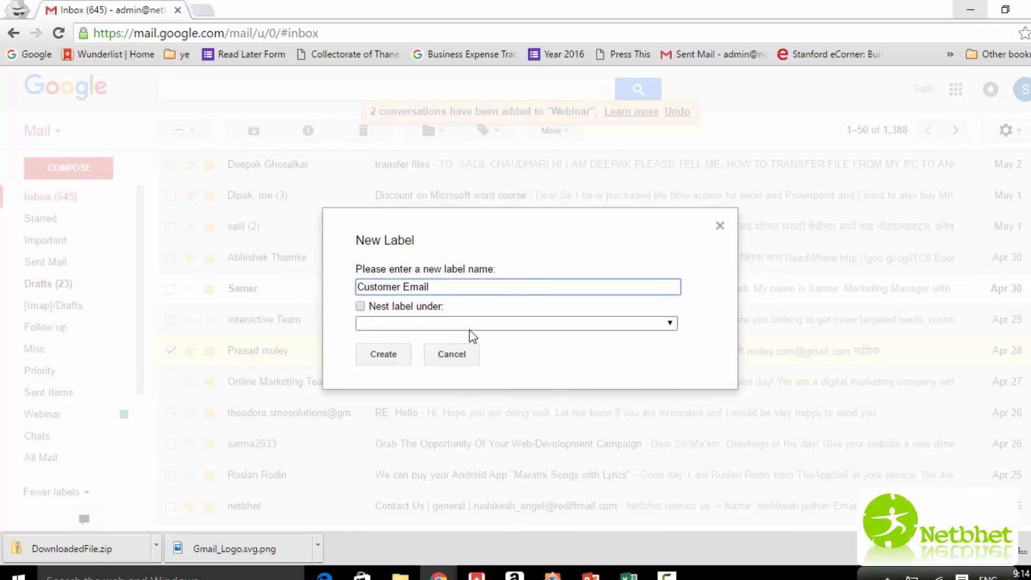
click(391, 352)
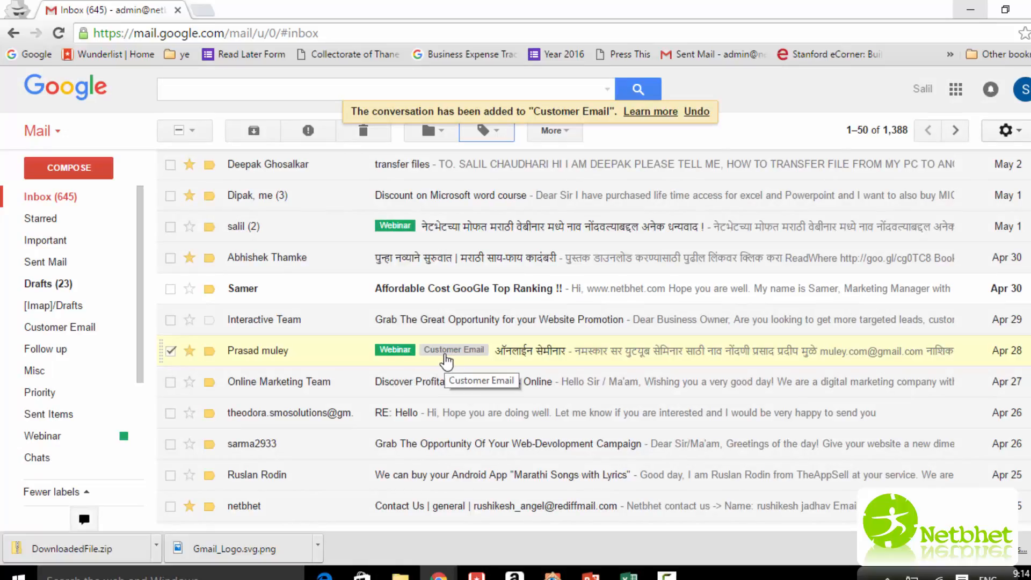
Set the Customer Email label's color to red in the label list.
scroll(80, 338, down, 3)
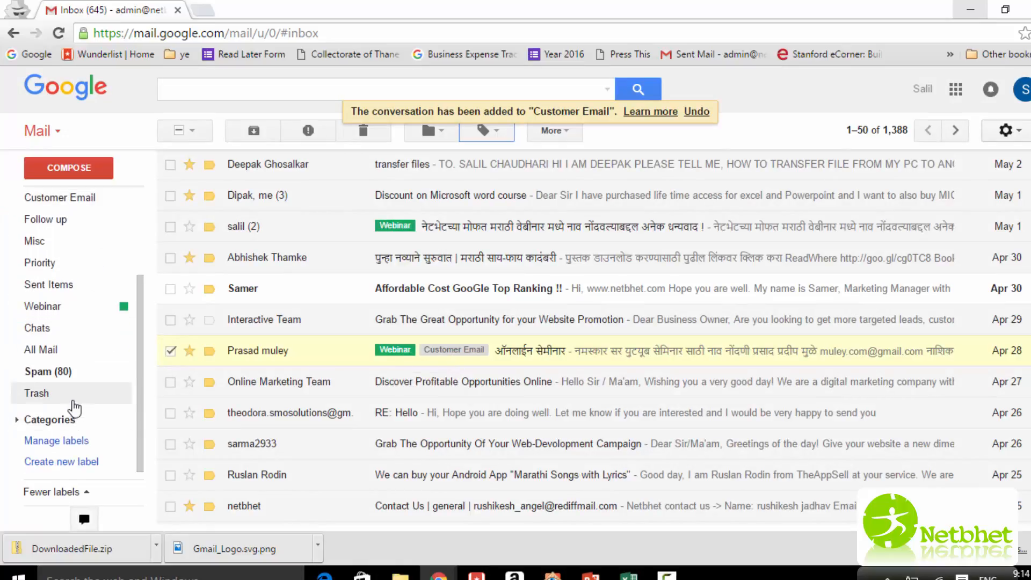
scroll(86, 401, up, 3)
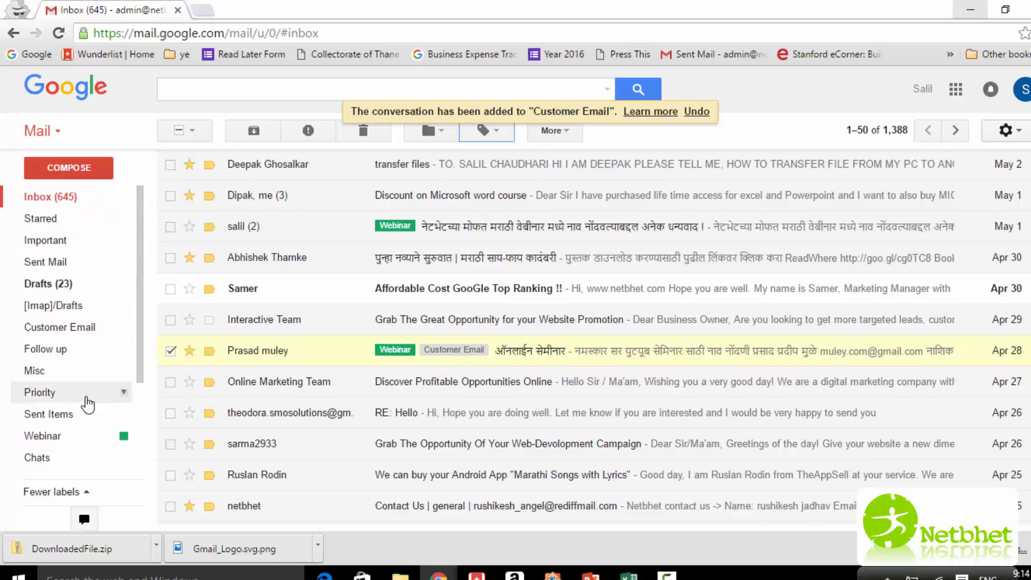
click(122, 327)
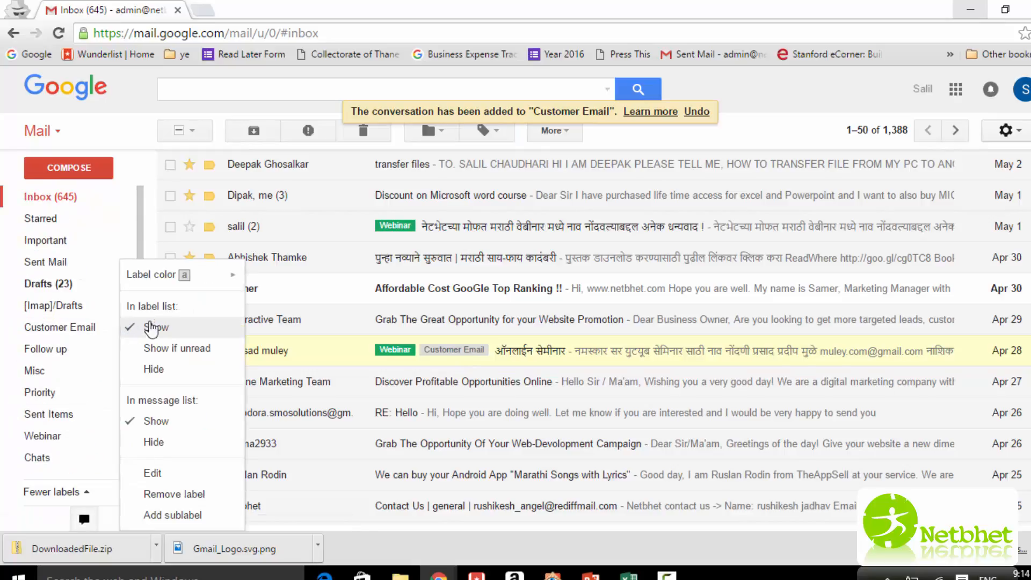
mouse_move(235, 278)
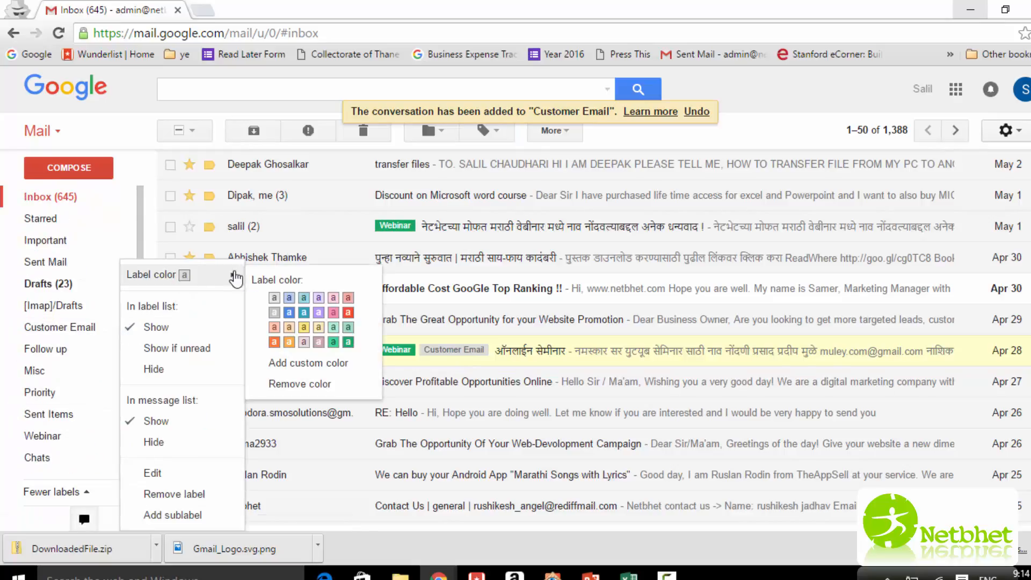
click(347, 312)
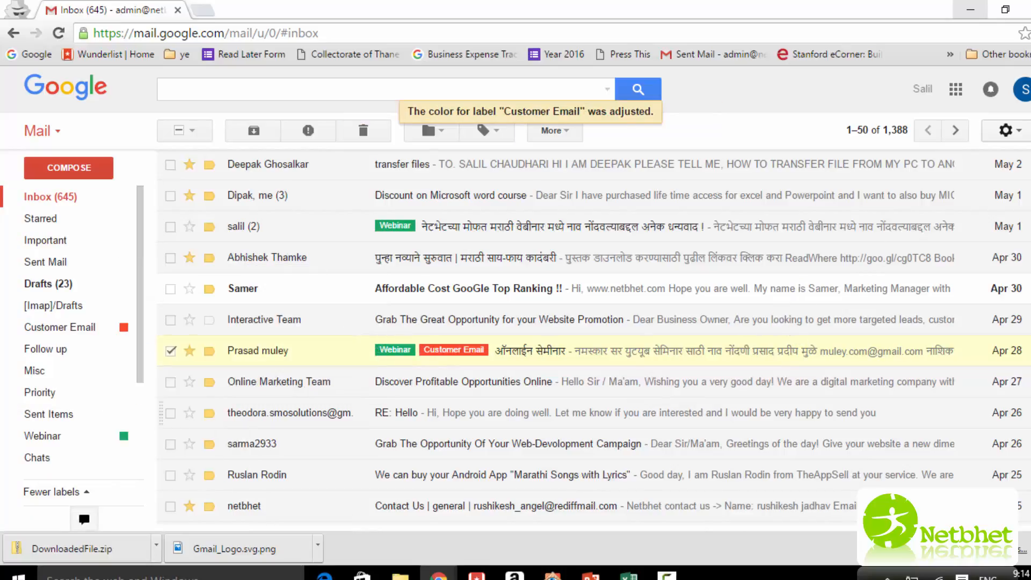
Search the mailbox for conversations with the Webinar label using the label: operator.
scroll(608, 354, up, 2)
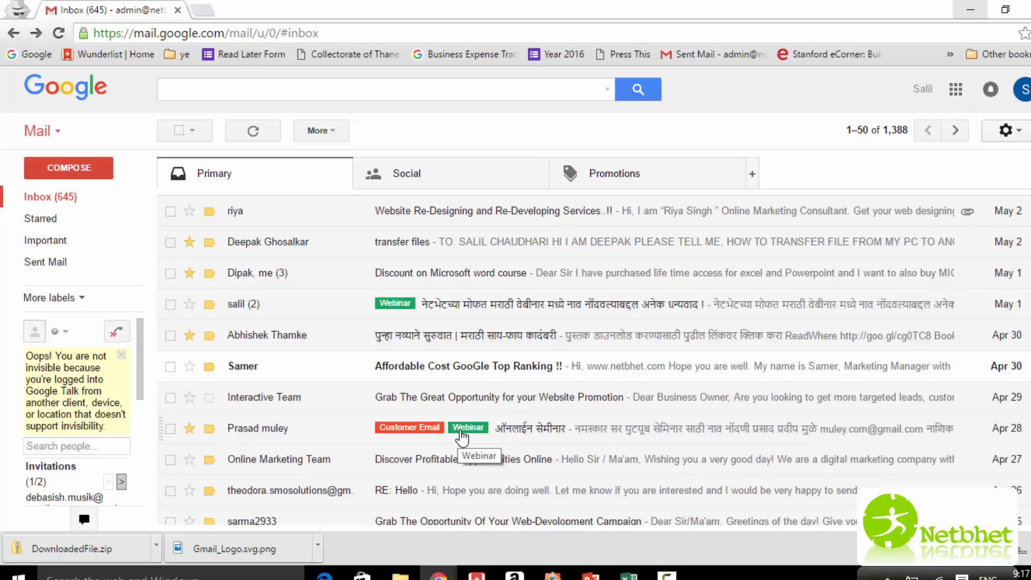
click(418, 95)
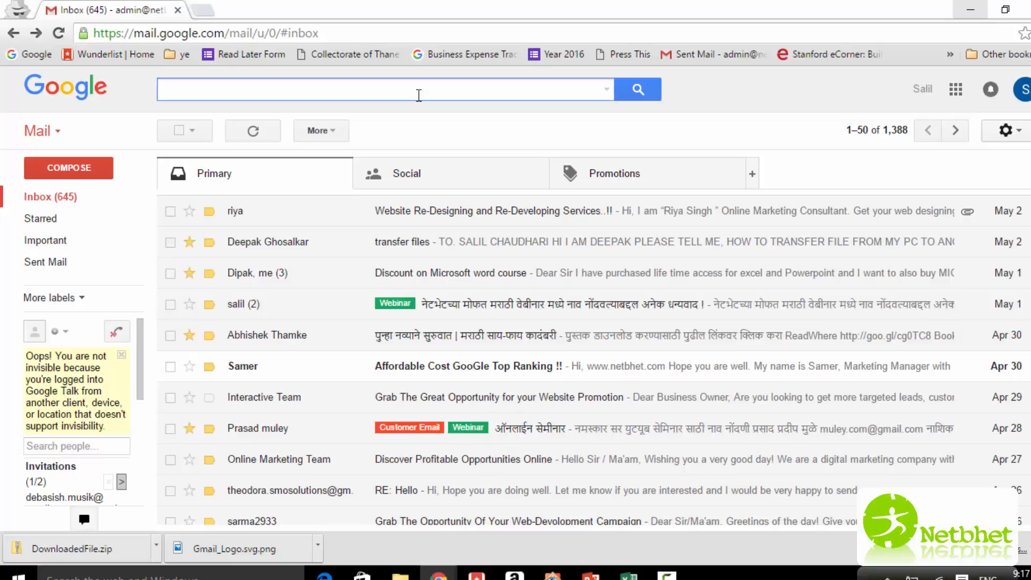
text(lab)
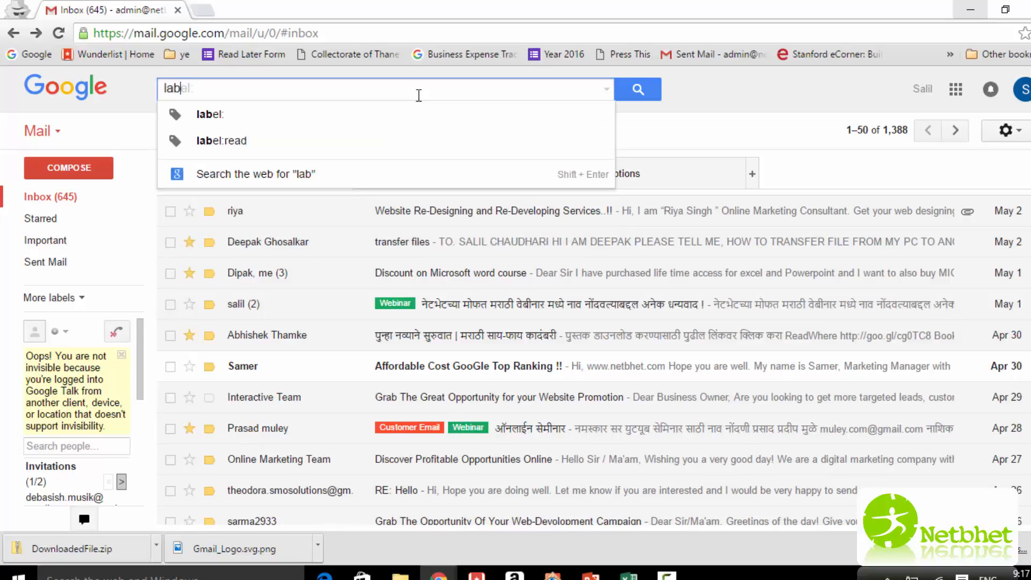
text(el:)
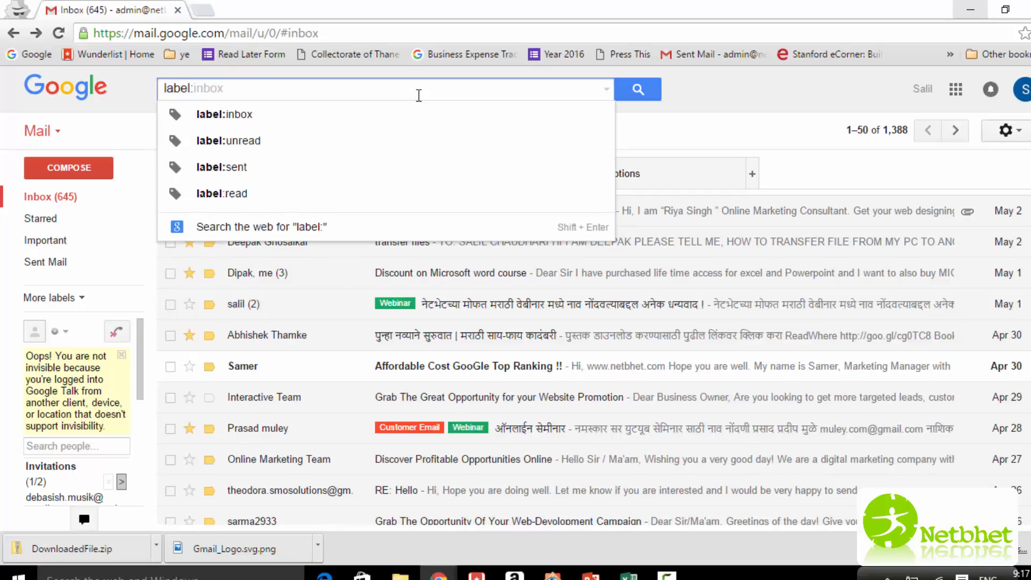
text(web)
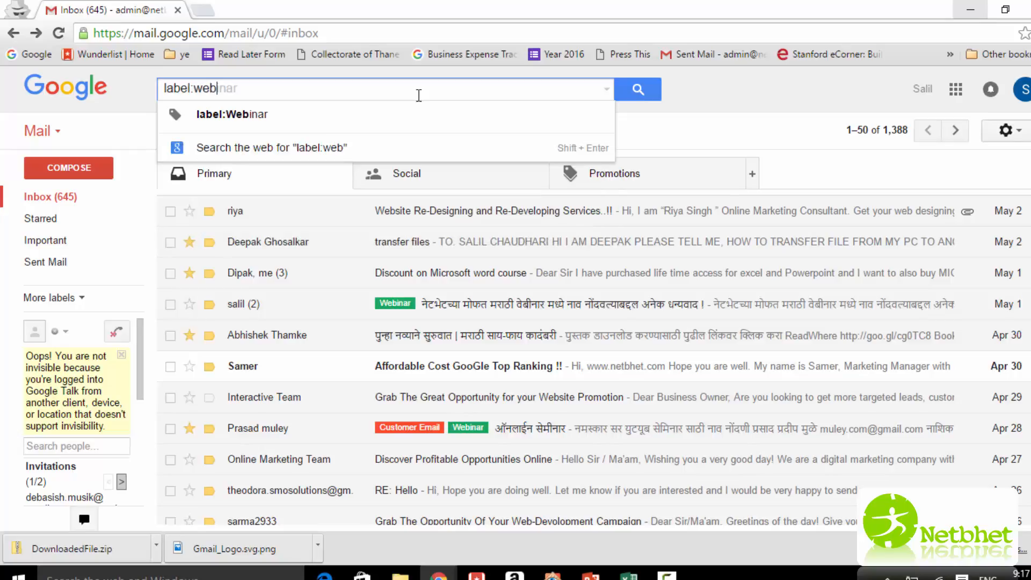
click(252, 115)
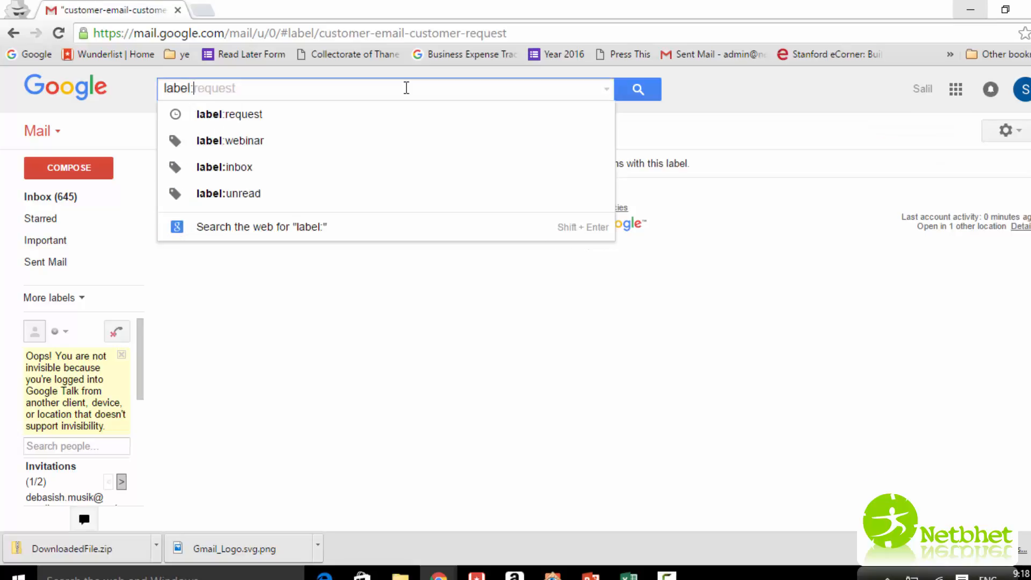
Search for messages labeled Customer Email using the label: operator, and return to the inbox.
text(customer)
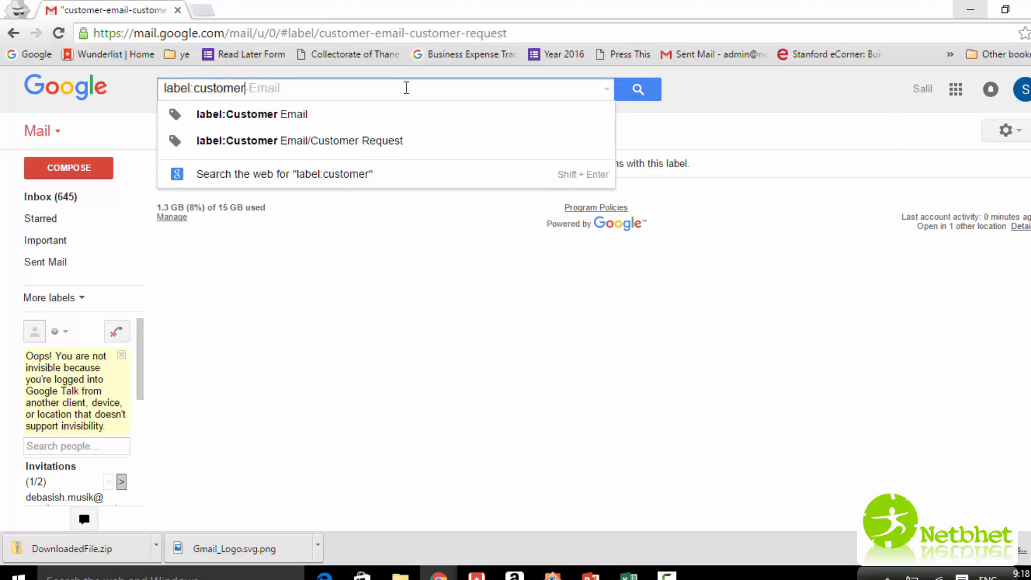
click(293, 114)
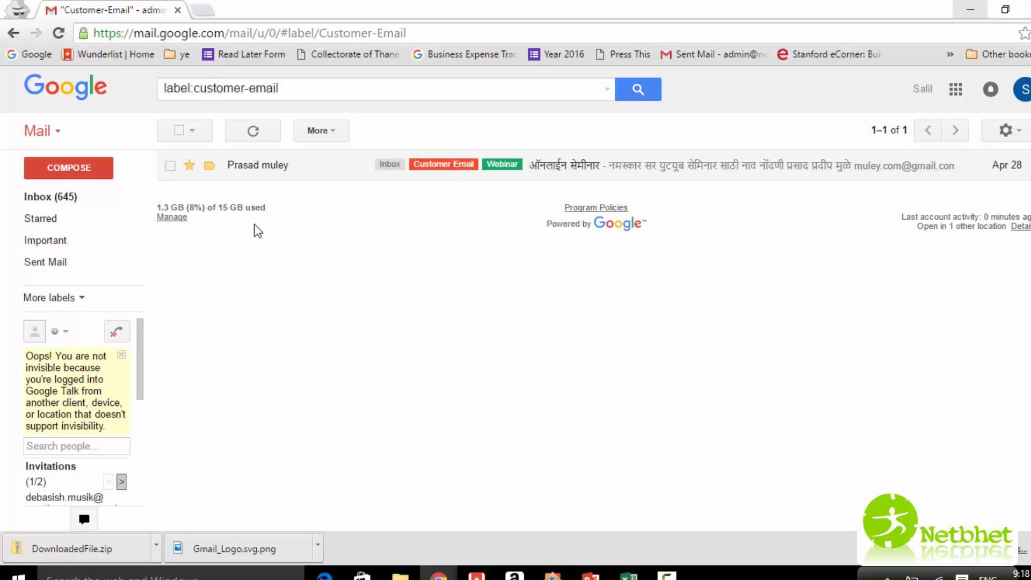
click(49, 198)
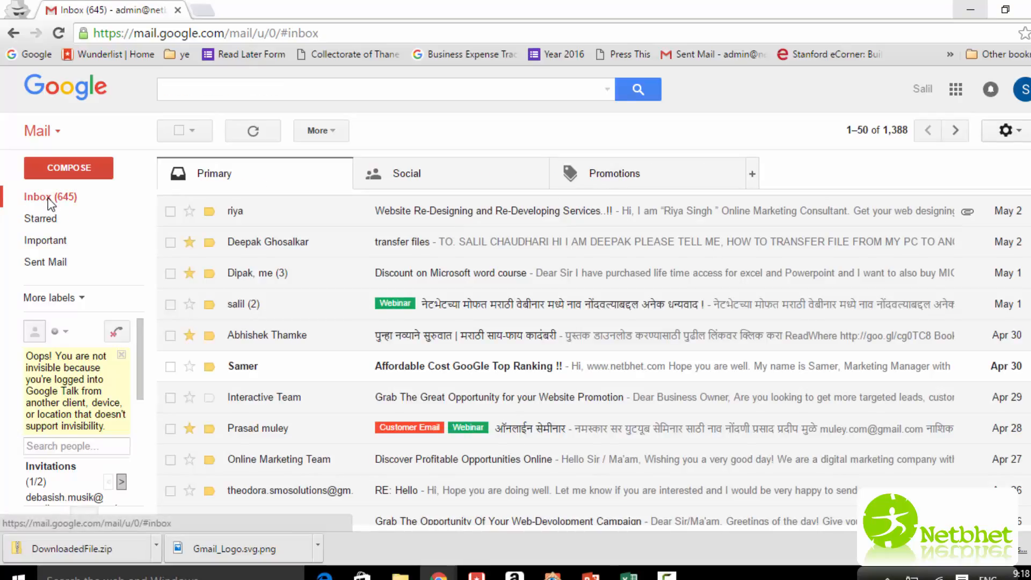